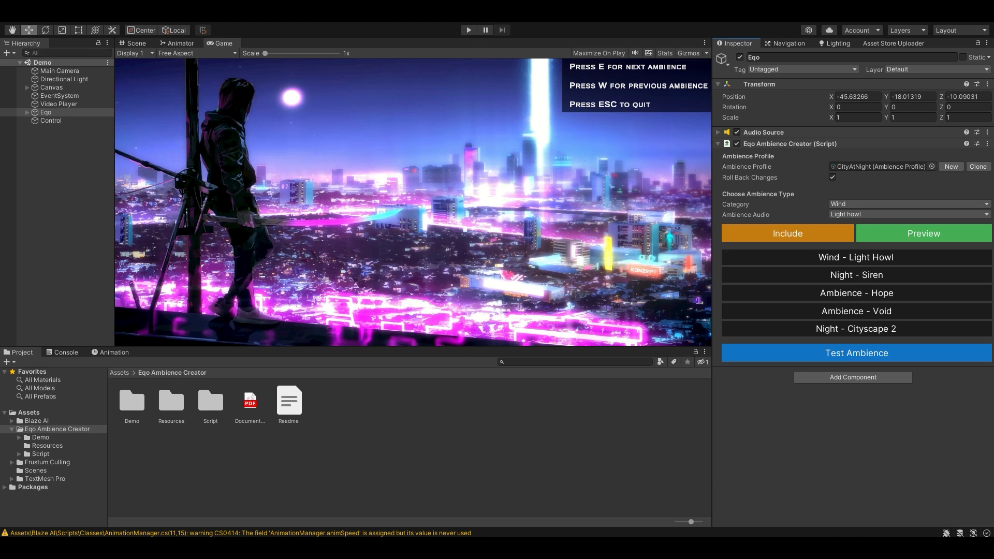
Expand the Wind - Light Howl, Night - Siren and Ambience - Hope entries and audition their audio individually.
click(857, 257)
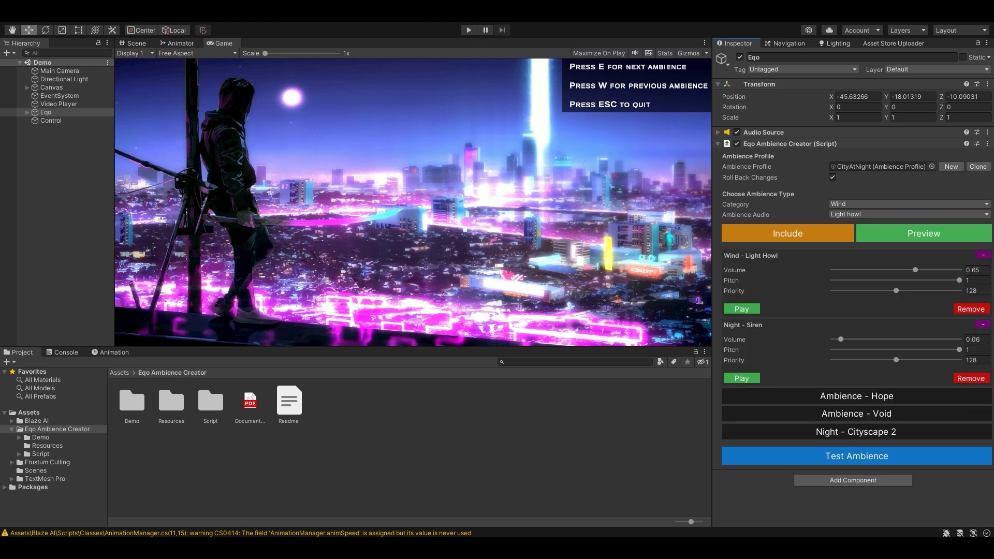
click(857, 396)
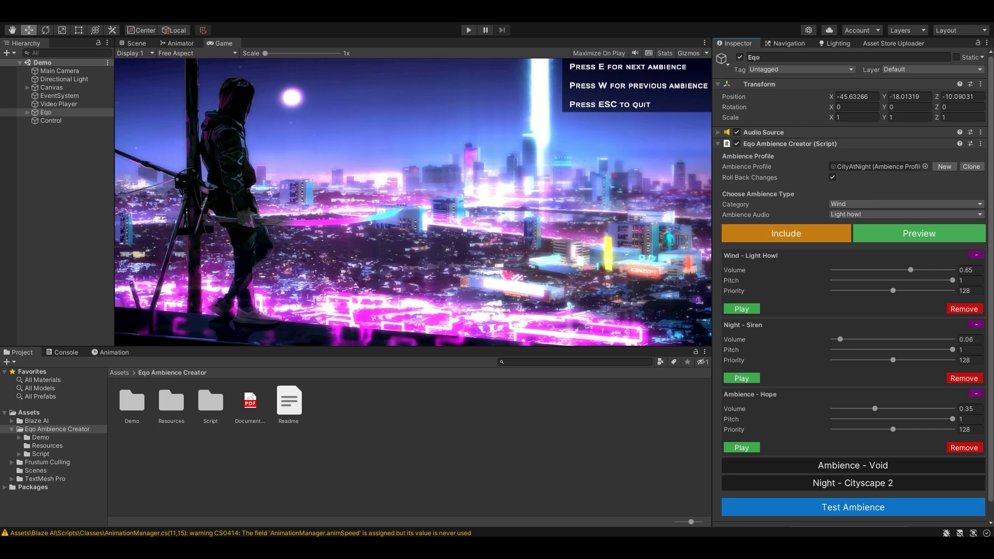
click(742, 379)
click(742, 309)
click(742, 378)
click(741, 448)
click(741, 378)
click(742, 379)
Collapse the Wind - Light Howl, Night - Siren and Ambience - Hope audio entries.
click(977, 256)
click(982, 273)
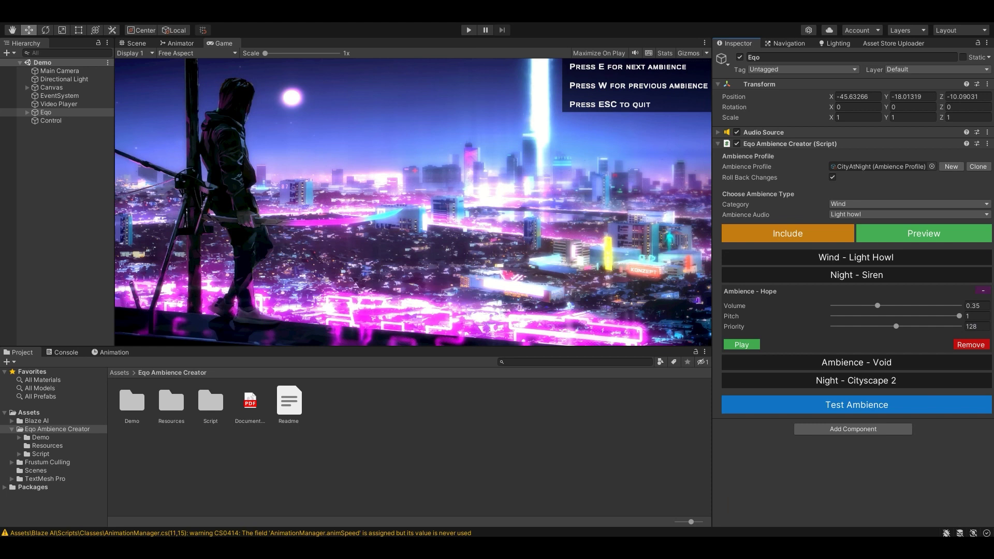
click(983, 291)
Expand the Night - Siren entry, set its volume to 0.072 while its audio plays, and stop playback.
click(974, 276)
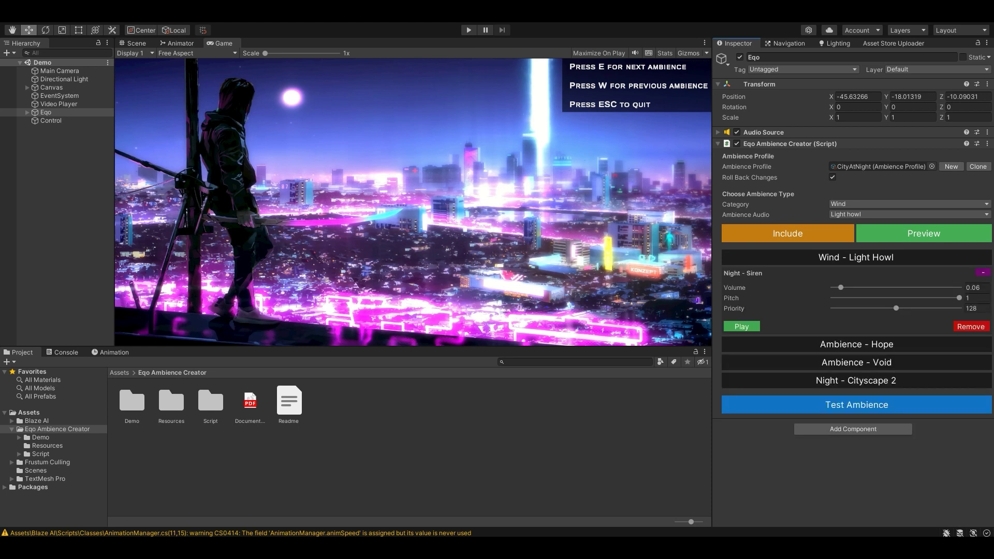
click(742, 327)
mouse_move(841, 288)
mouse_down()
mouse_move(952, 287)
mouse_move(843, 288)
mouse_up()
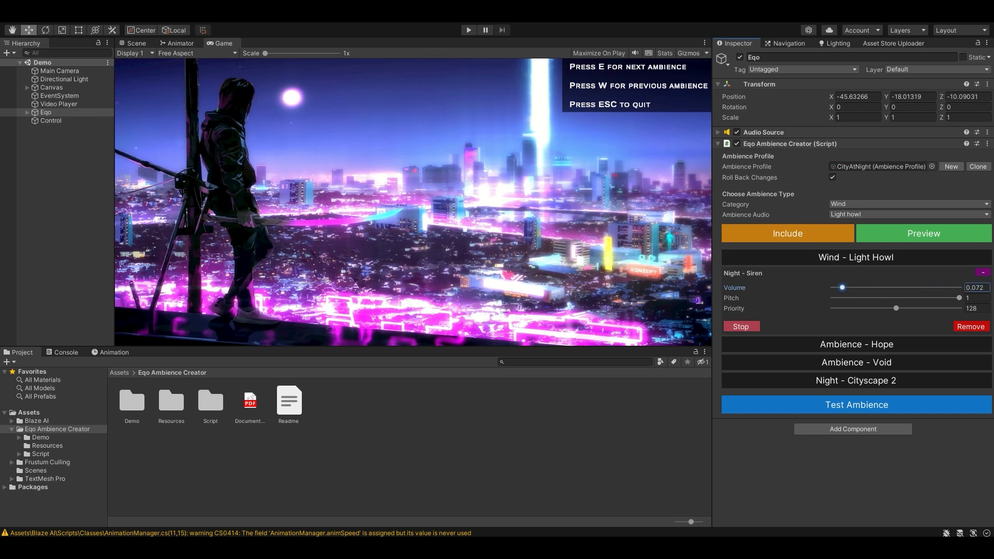
click(742, 327)
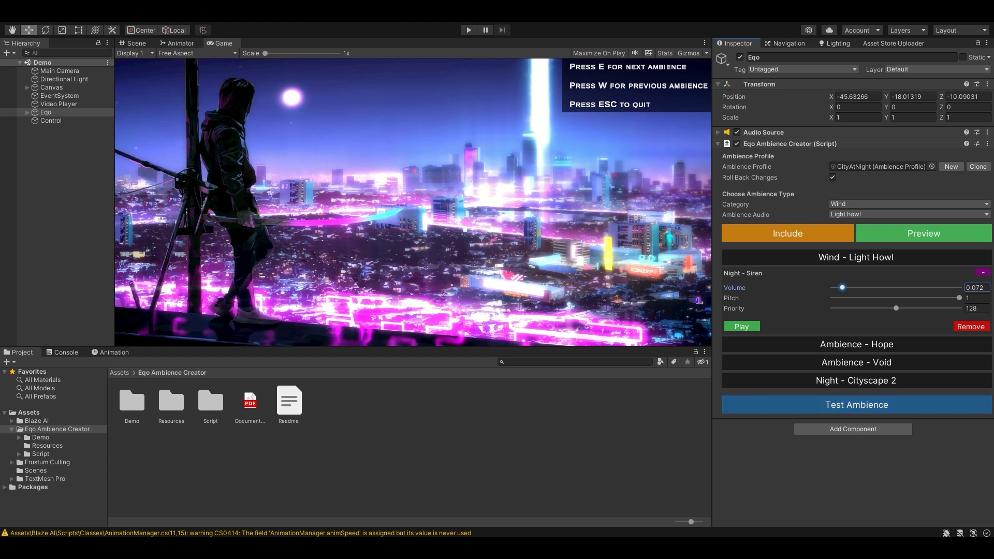
Test the complete CityAtNight ambience, stop all sounds, and expand the Wind - Light Howl entry.
click(857, 405)
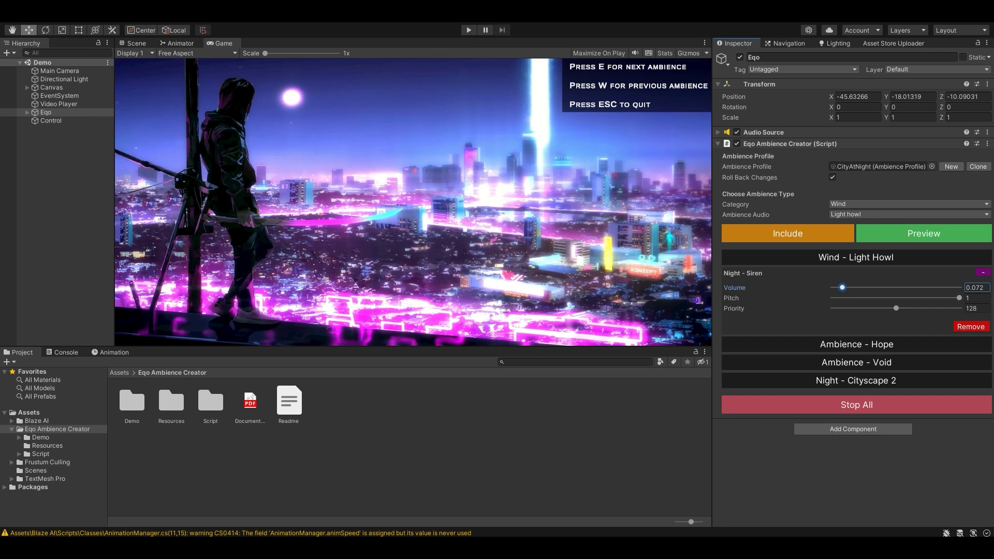
click(857, 405)
click(857, 257)
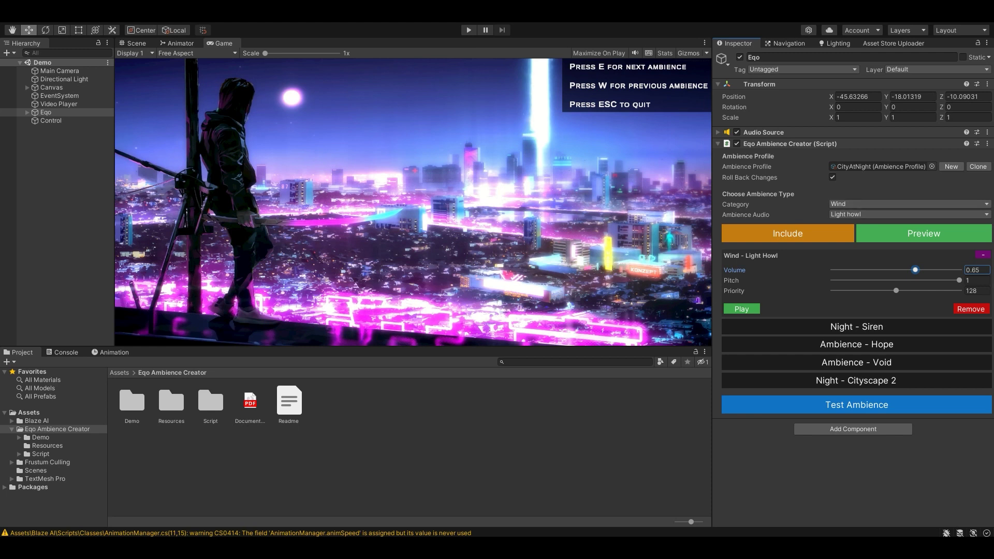
Set the ambience category to Nature and preview the Birds chirping audio.
click(881, 204)
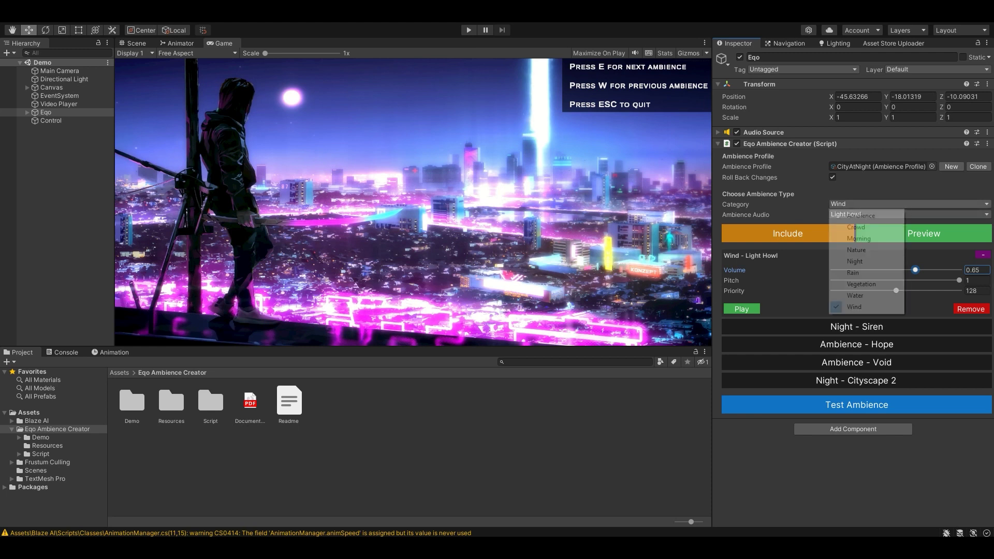
click(867, 250)
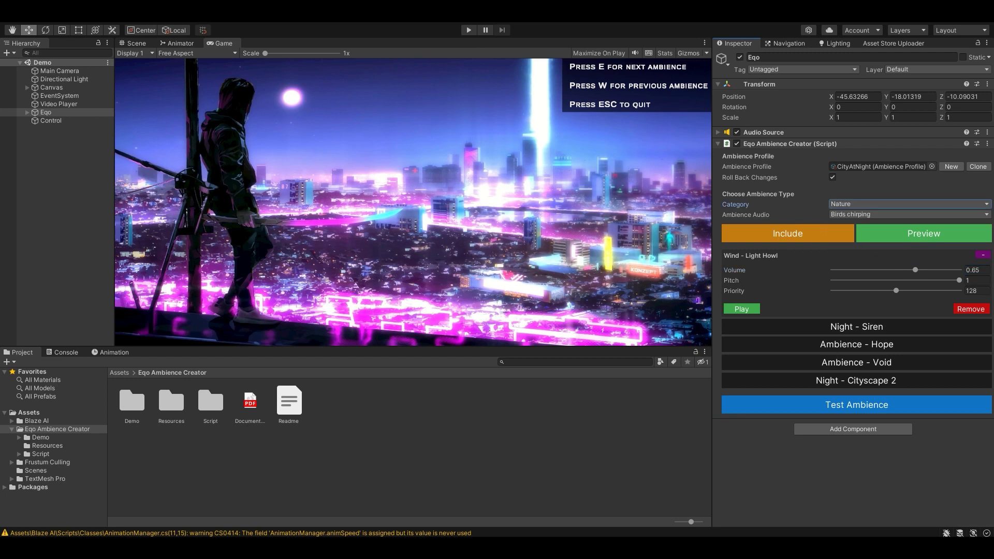
click(924, 233)
Run the scene in play mode to hear the ambience profile and stop it.
key(ctrl+p)
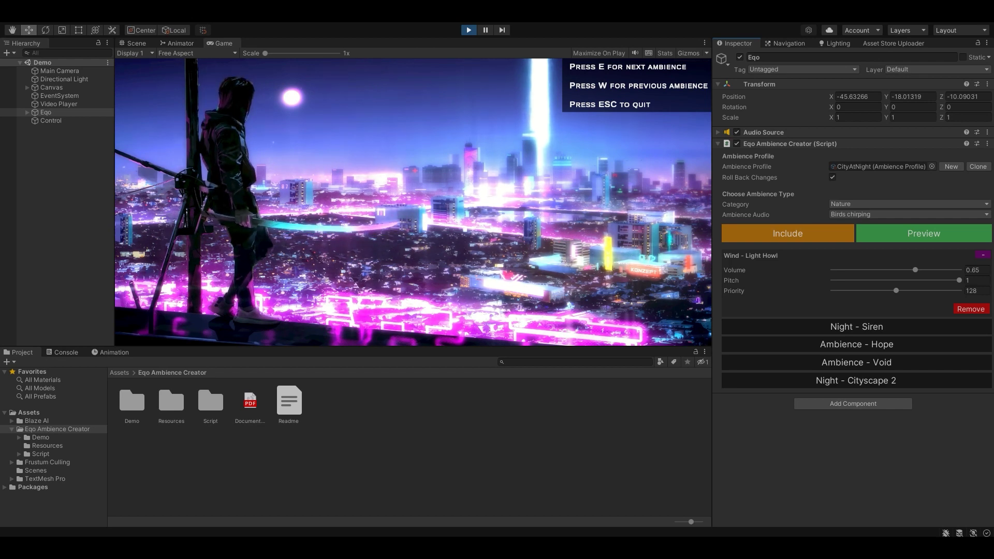
key(ctrl+p)
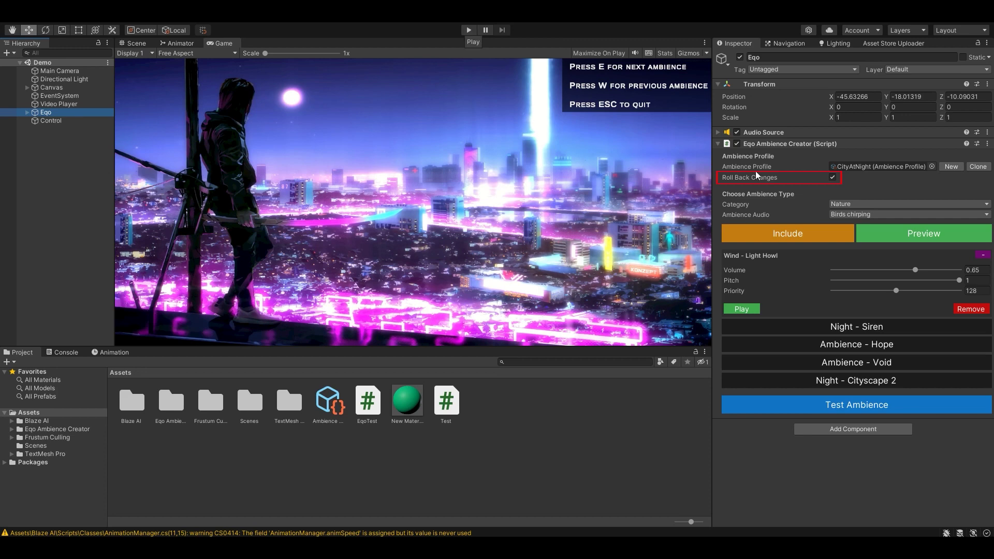
With Roll Back Changes enabled, run the scene, set the Wind - Light Howl volume to 0, and stop the scene.
mouse_move(775, 176)
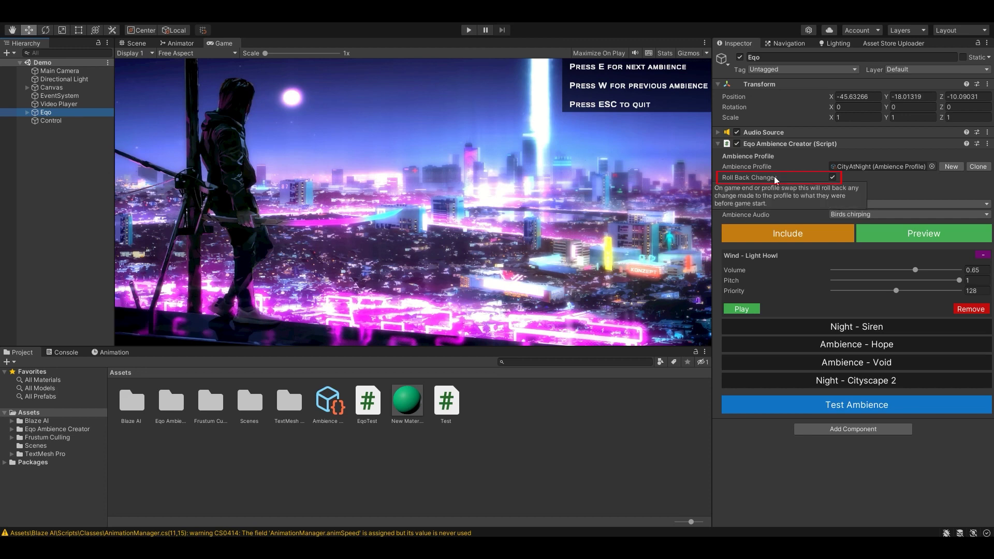
click(462, 31)
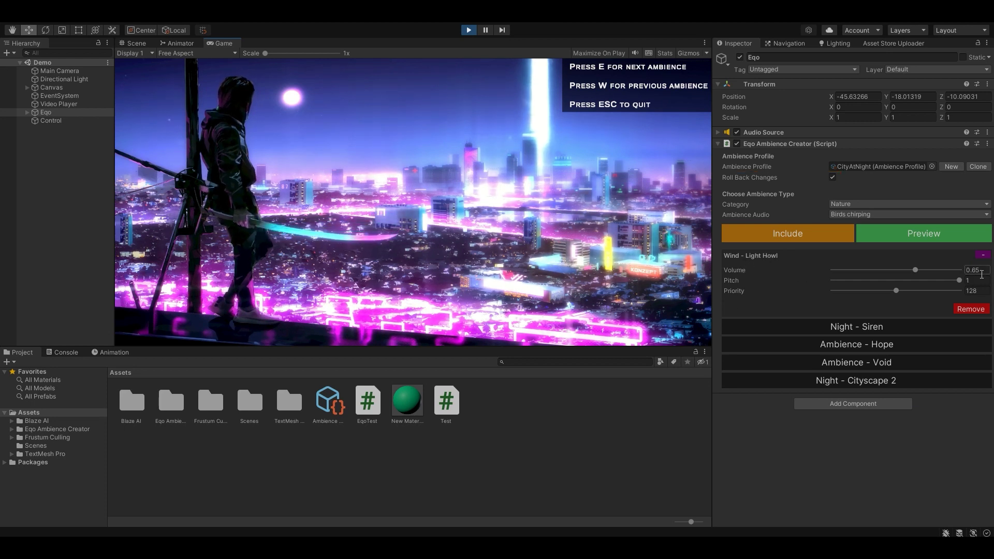
click(918, 271)
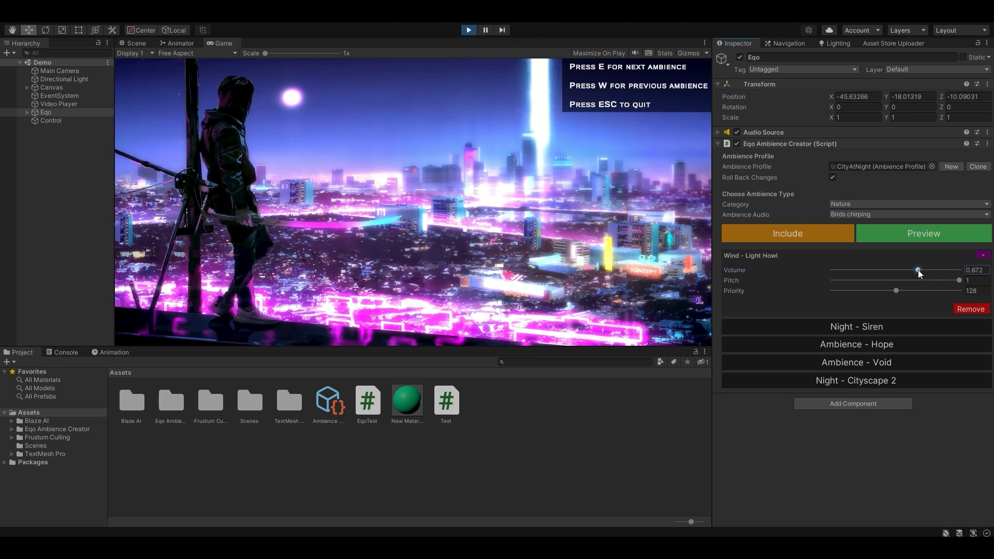
drag(919, 270, 751, 281)
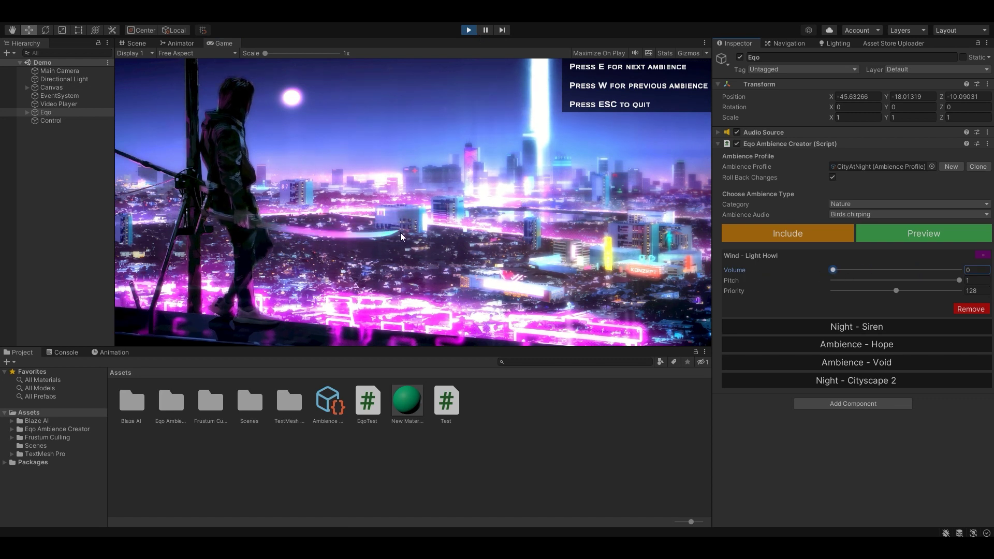
click(469, 30)
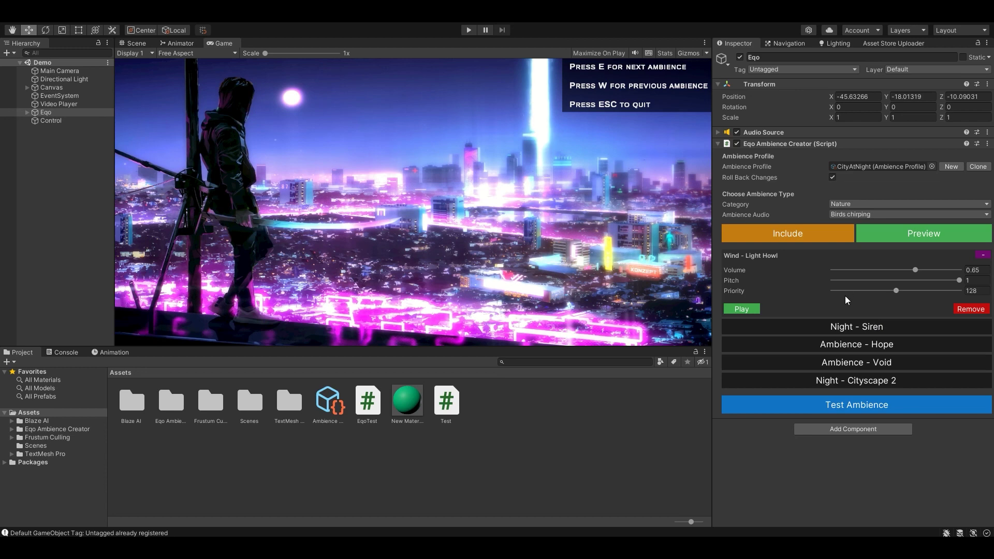
Run the scene with Roll Back Changes enabled, remove the Wind - Light Howl audio, and stop the scene.
click(470, 29)
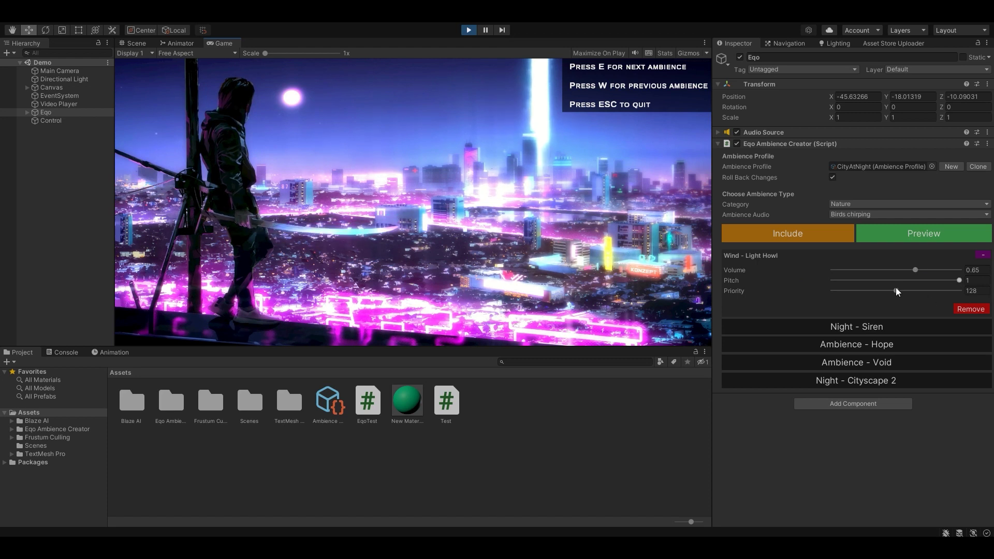
click(961, 308)
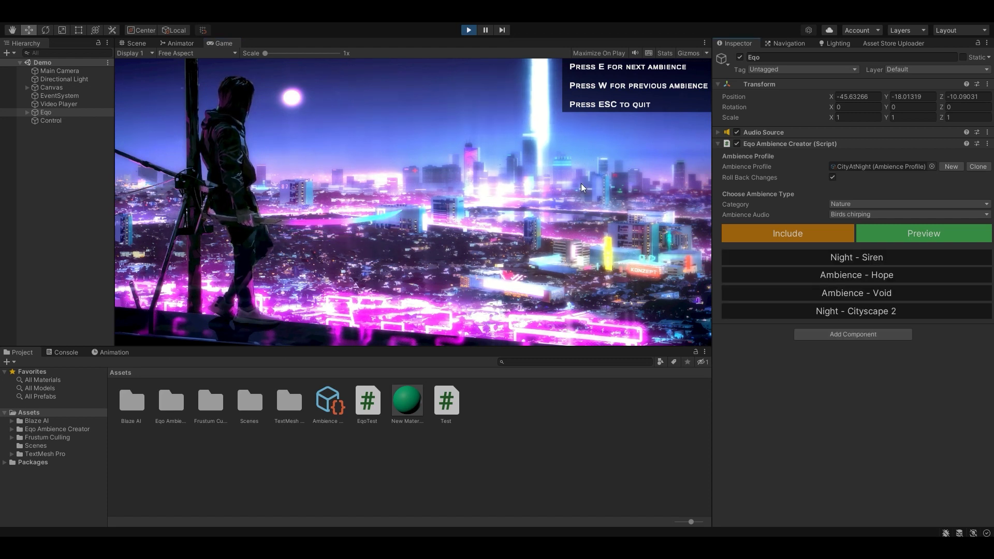
click(468, 30)
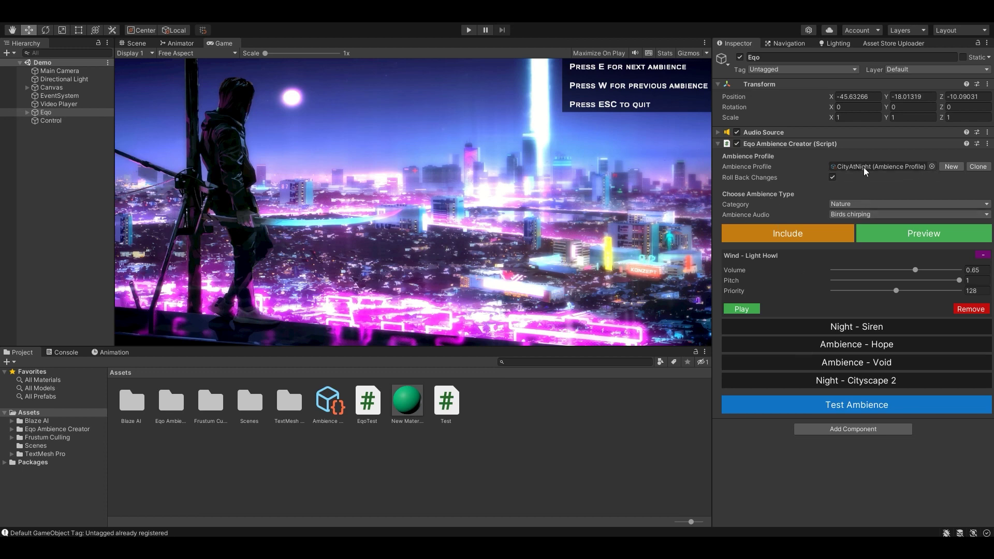
Run the scene again, set the Wind - Light Howl volume to 0, and remove that audio from the profile.
click(470, 30)
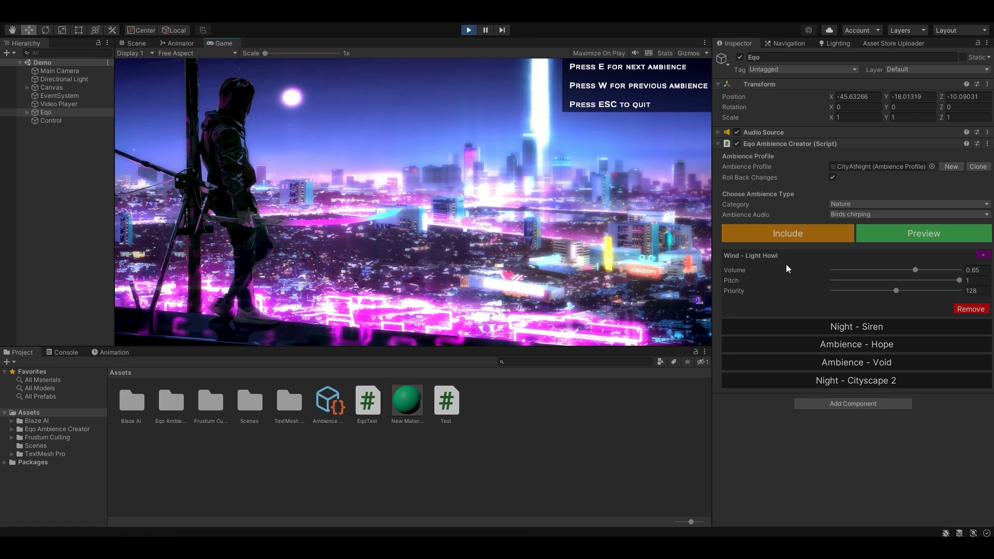
drag(899, 269, 822, 272)
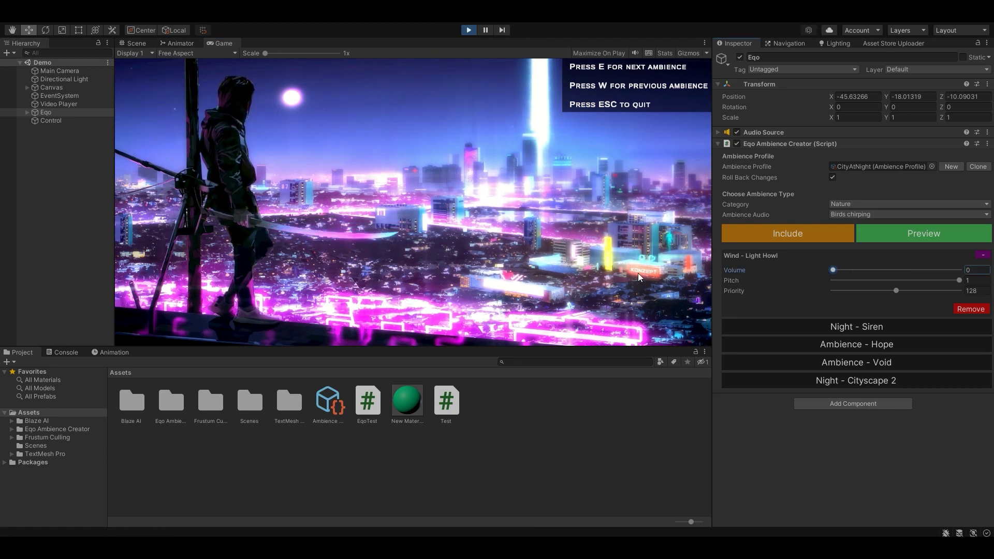
click(971, 309)
Switch the running scene's ambience profile to ForestNight and back to CityAtNight, and stop the scene.
click(931, 167)
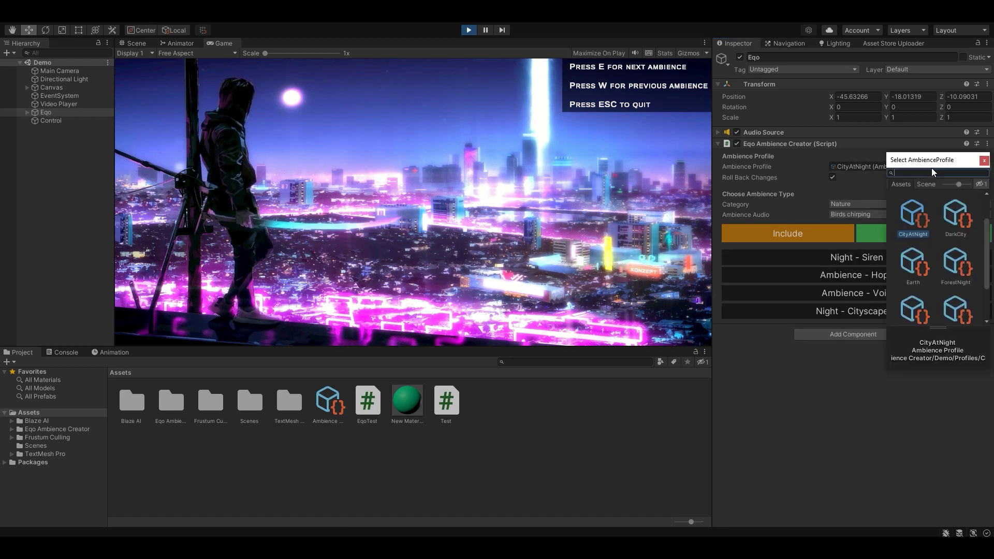
double_click(958, 265)
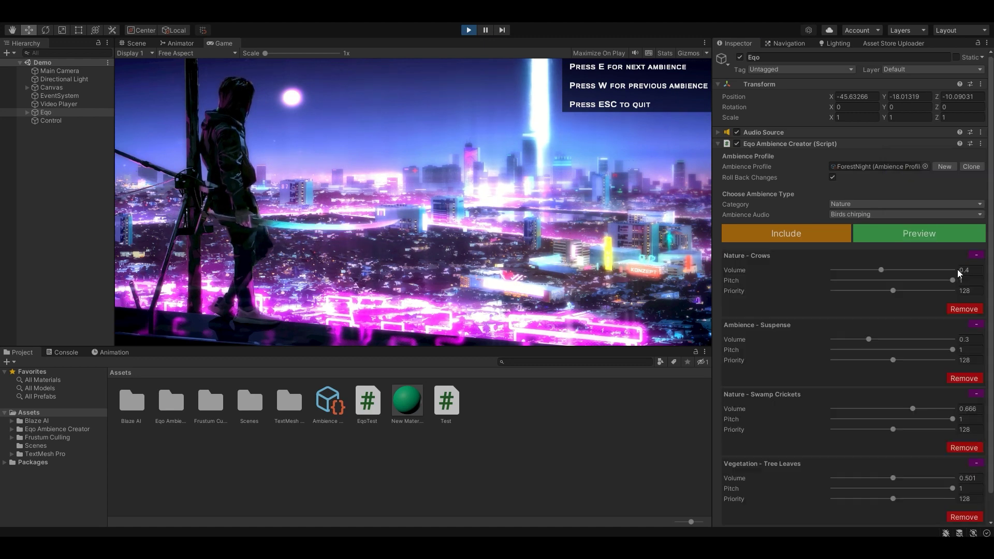
click(925, 166)
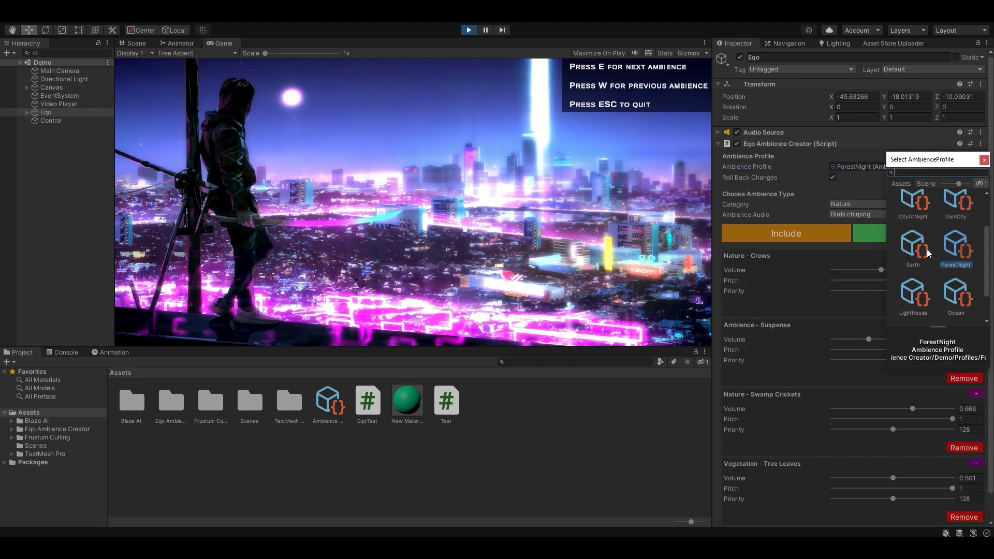
double_click(914, 261)
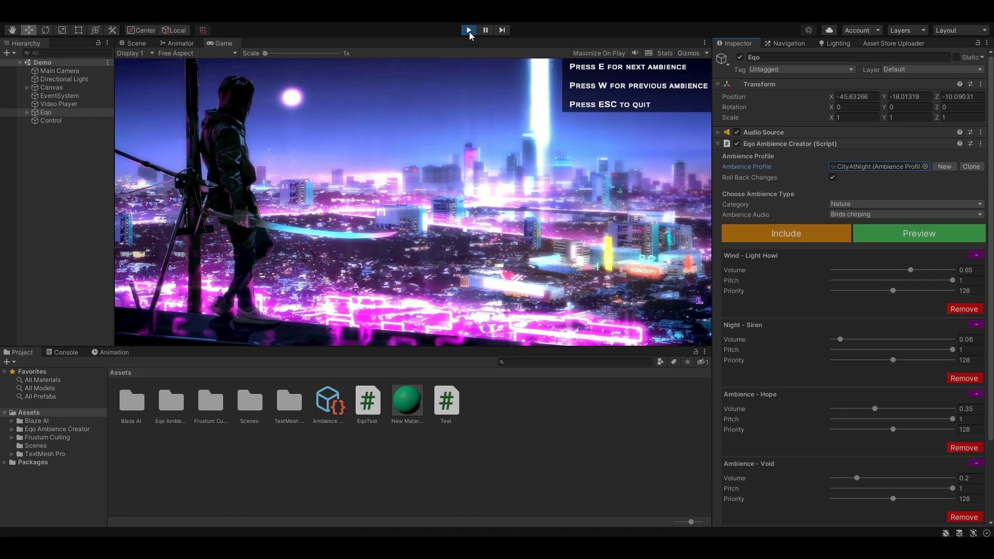
key(Escape)
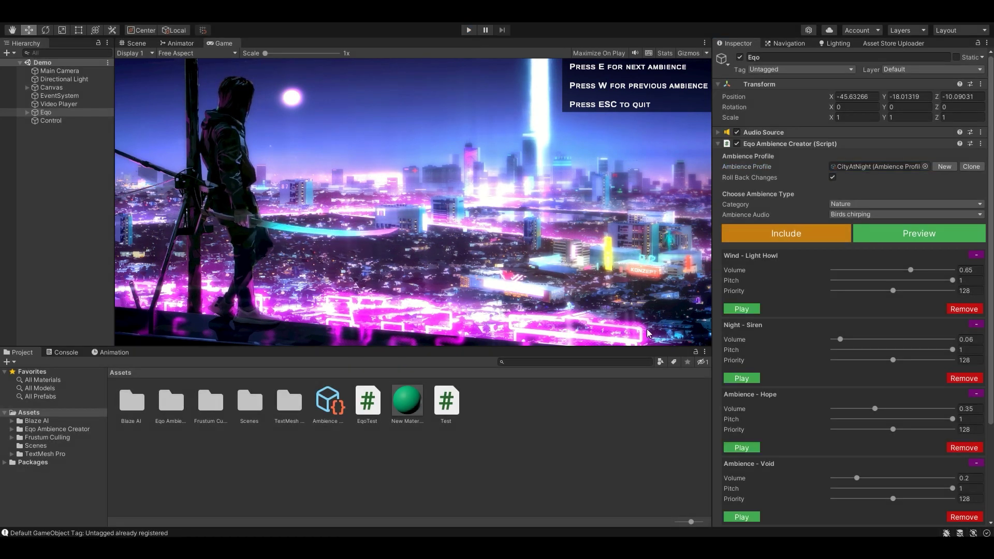
Collapse all five audio entries of the CityAtNight profile.
click(978, 256)
click(982, 275)
click(983, 292)
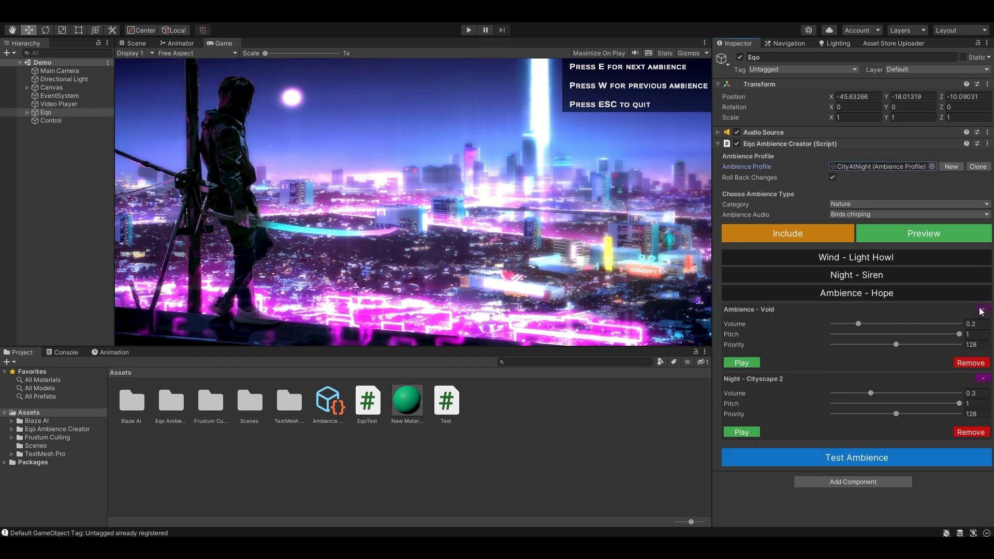
click(982, 311)
click(983, 328)
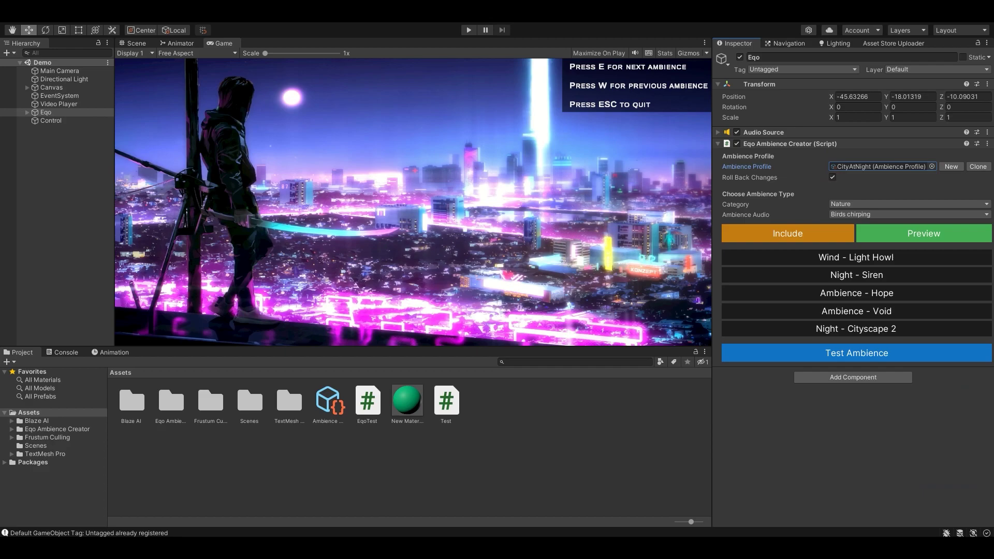
Switch to Visual Studio Code and examine the RemoveAudio call in EqoTest.cs.
key(alt+Tab)
drag(293, 169, 109, 169)
click(125, 181)
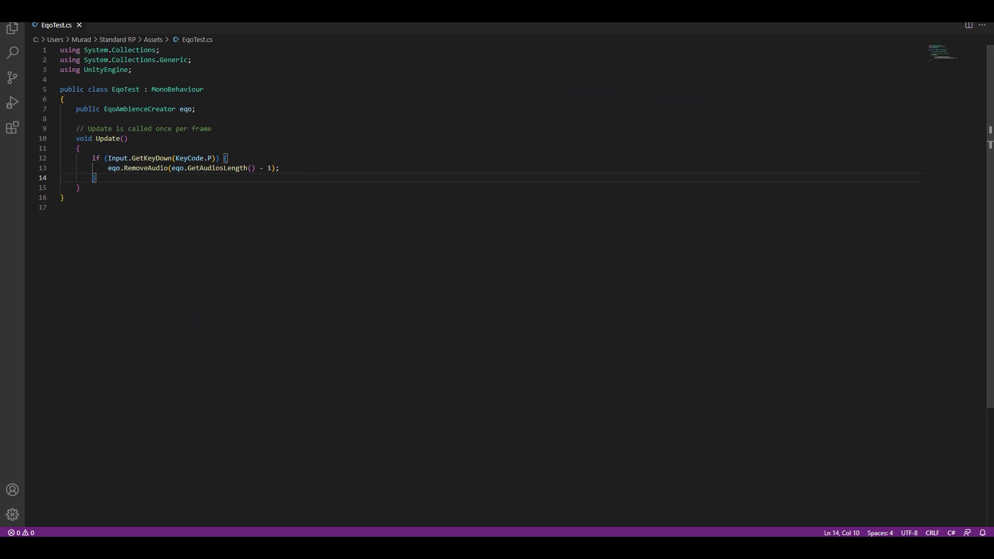
Switch back to Unity, add the Eqo Test script to the Eqo object, and assign its Eqo Ambience Creator as the Eqo reference.
key(alt+Tab)
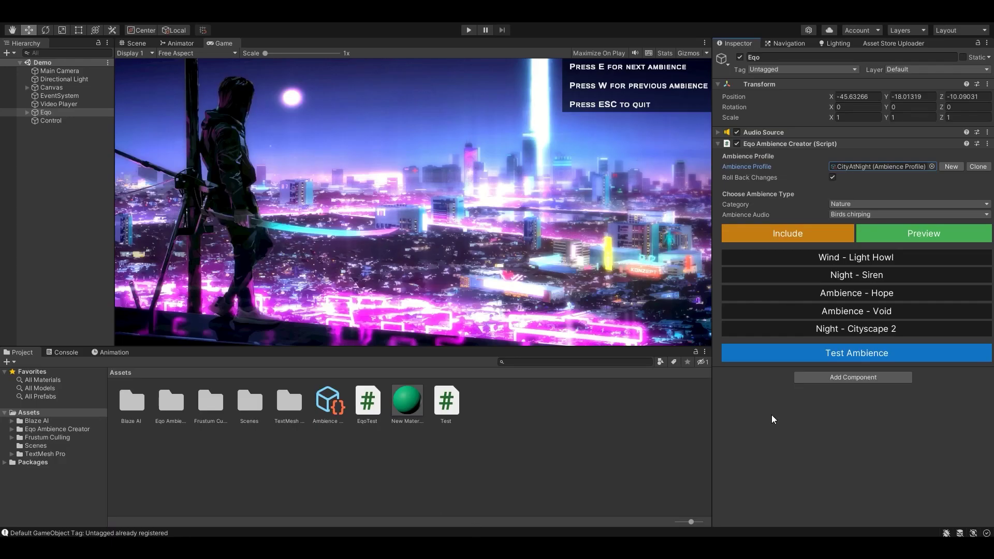
click(832, 377)
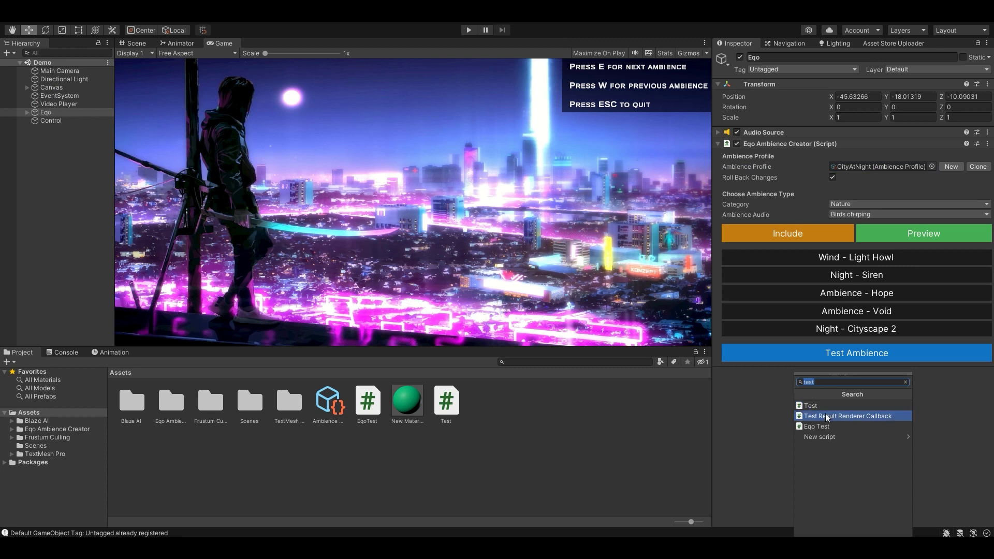
click(824, 425)
drag(765, 144, 893, 393)
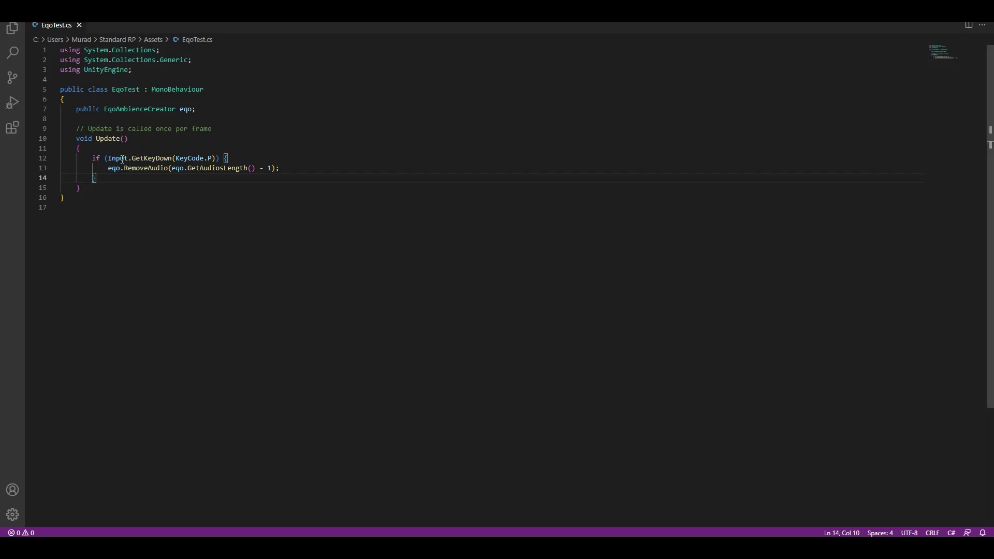
Review the KeyCode.P condition in EqoTest.cs, and run the scene in Unity to trigger the scripted audio removal before stopping it.
drag(122, 159, 213, 159)
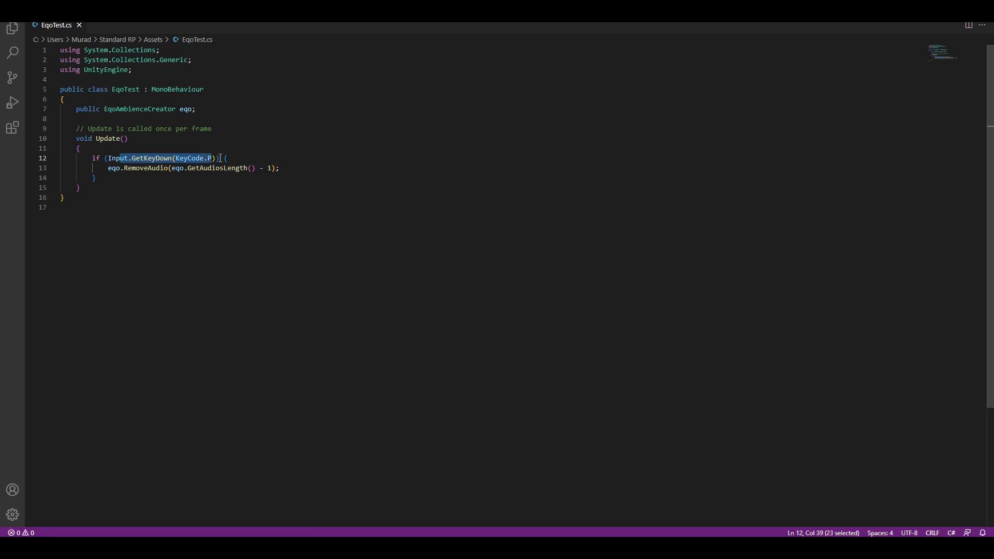
click(269, 163)
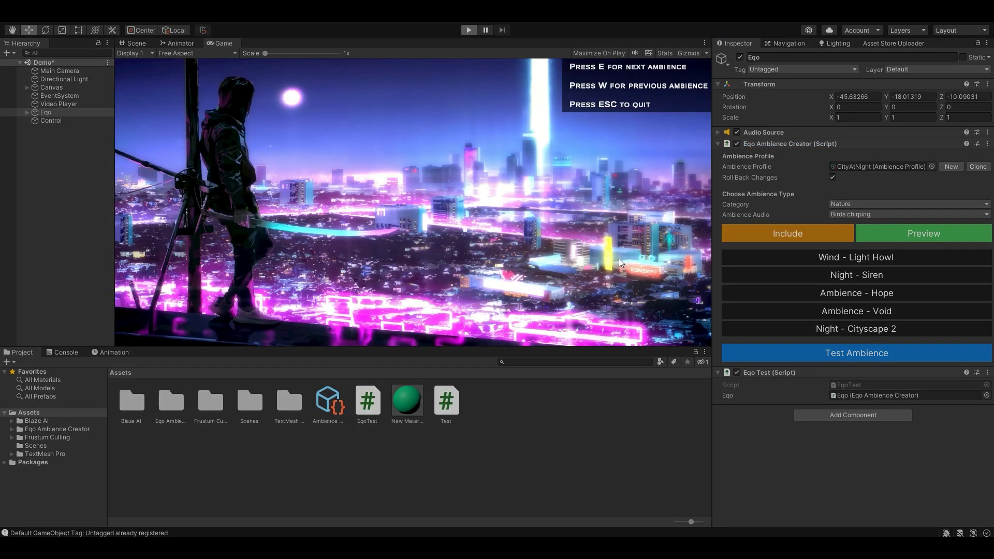
key(ctrl+p)
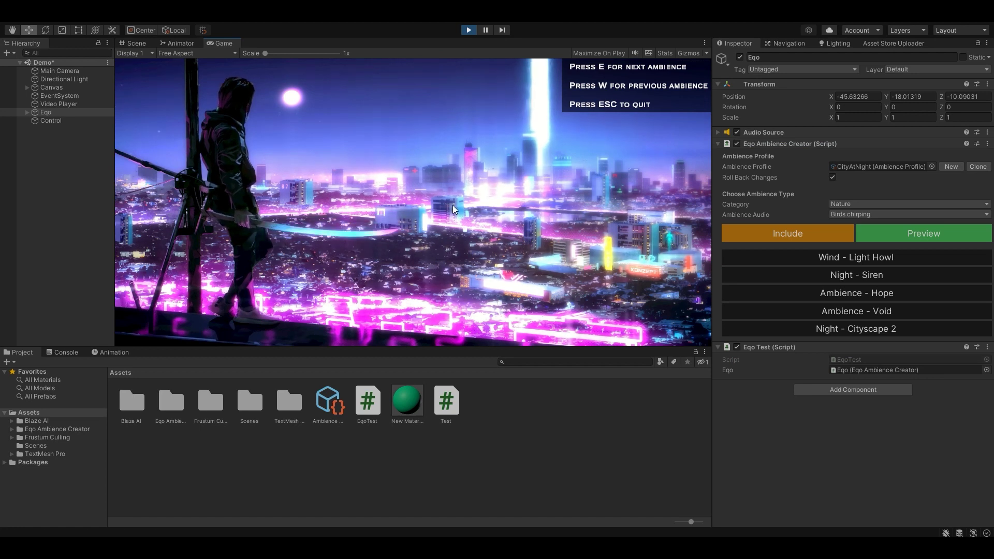
key(p)
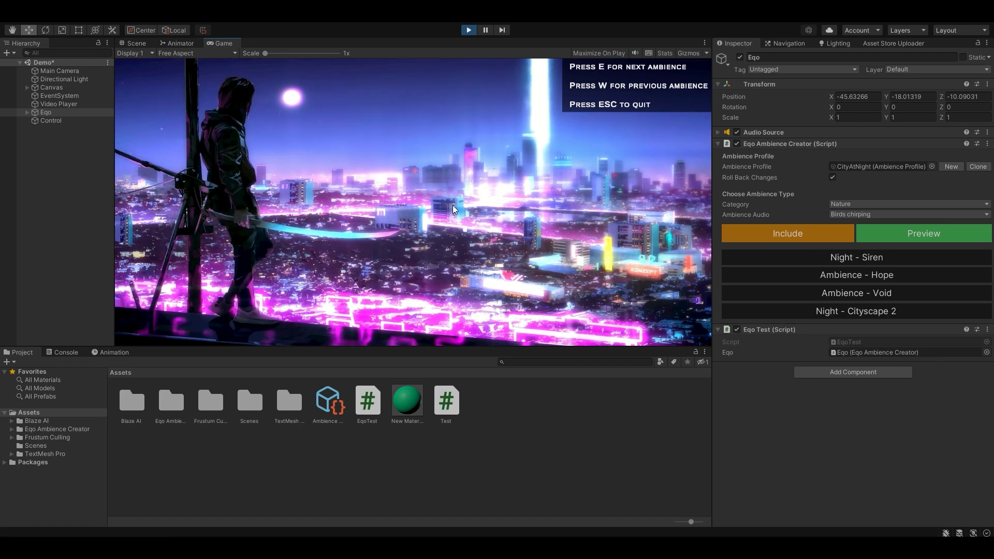
click(470, 30)
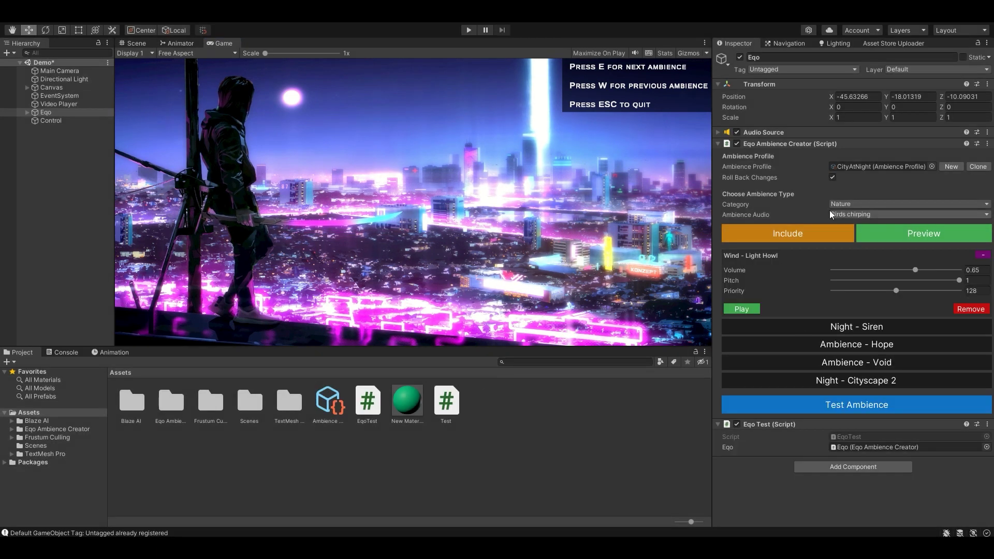
Disable Roll Back Changes, run the scene, set the Wind - Light Howl volume to 0, and stop the scene.
click(832, 178)
click(470, 31)
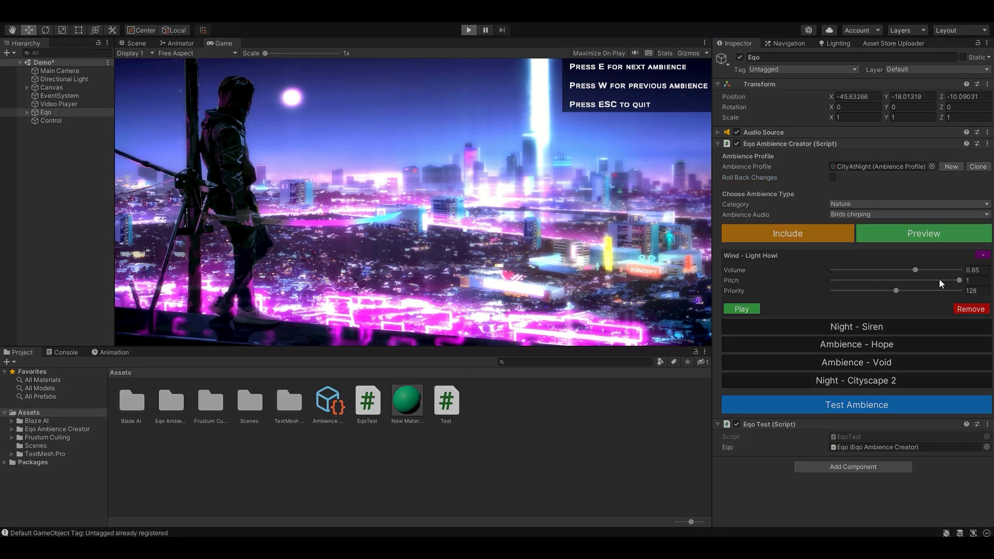
drag(917, 271, 751, 264)
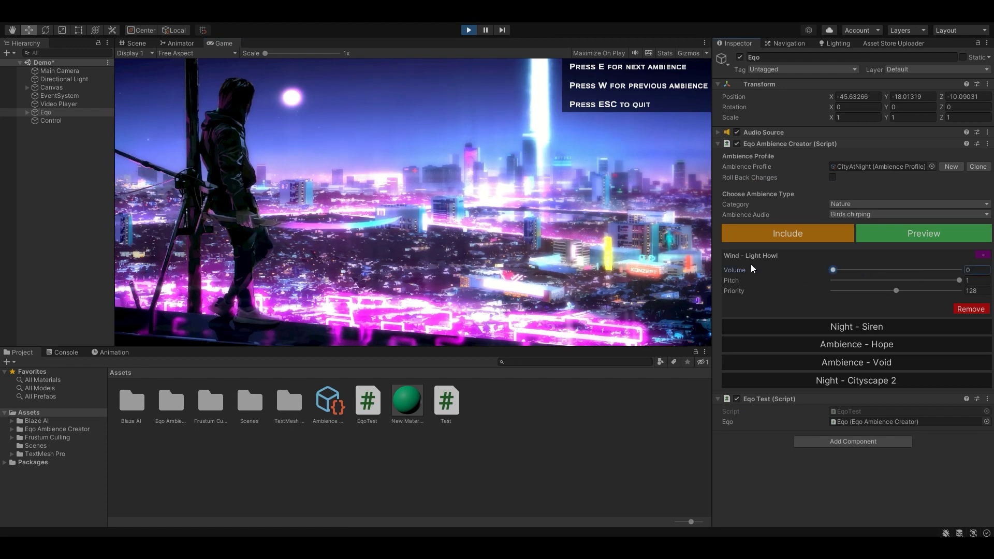
click(470, 30)
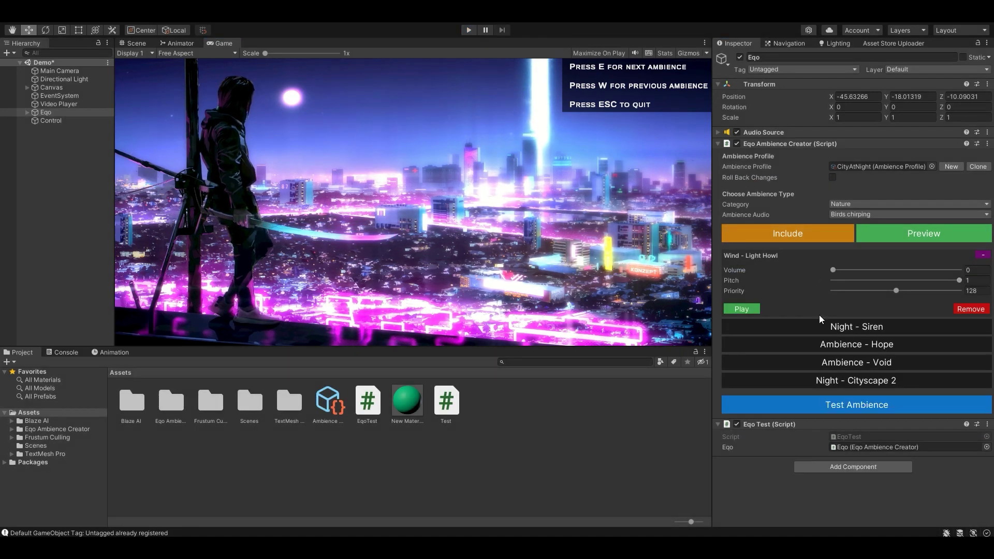